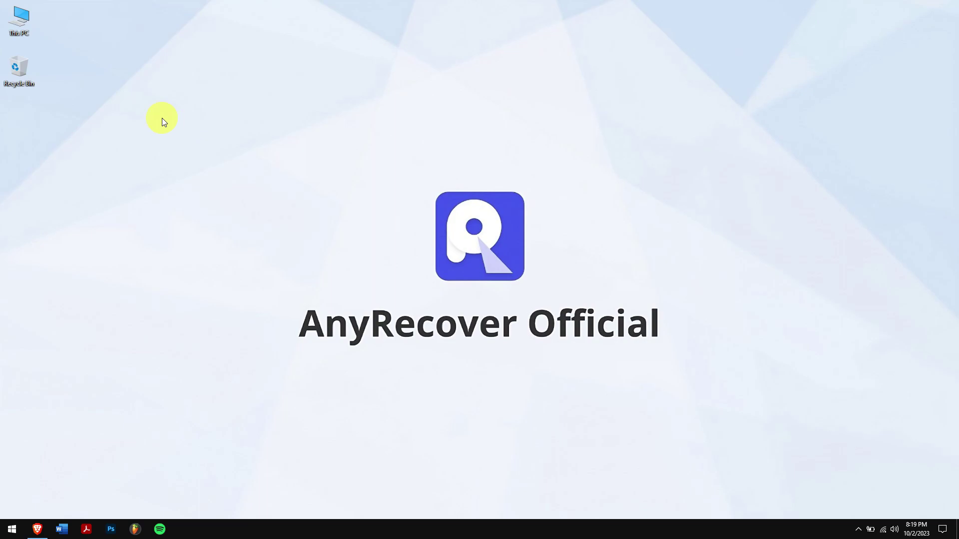
# Open USB Drive (F:) from This PC, see it appears empty, and close File Explorer.
pyautogui.doubleClick(21, 25)
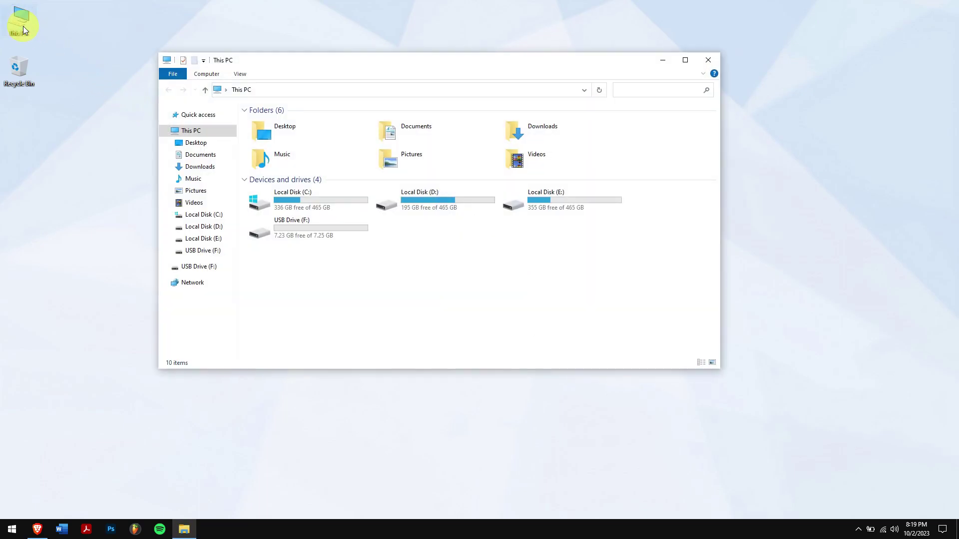
pyautogui.moveTo(374, 258); pyautogui.dragTo(339, 228)
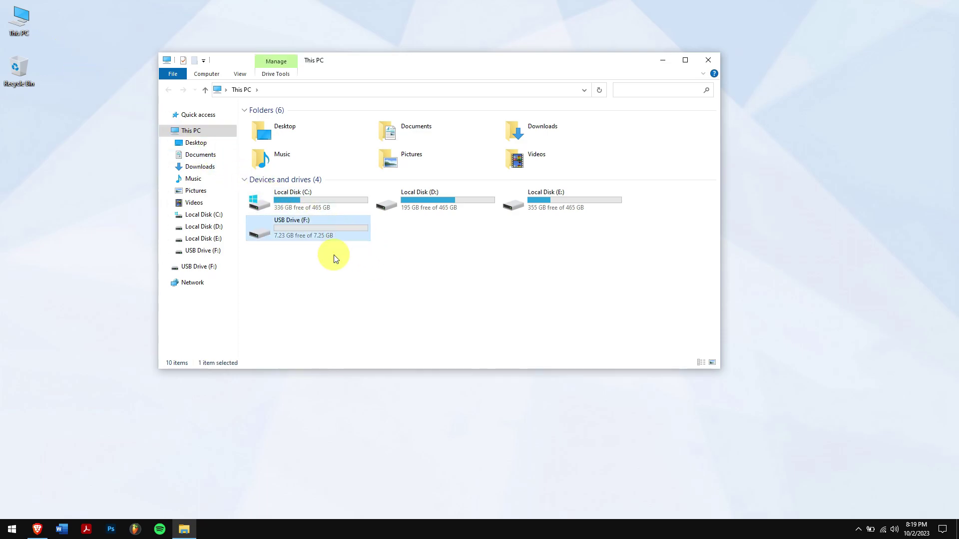
pyautogui.click(327, 269)
pyautogui.doubleClick(310, 230)
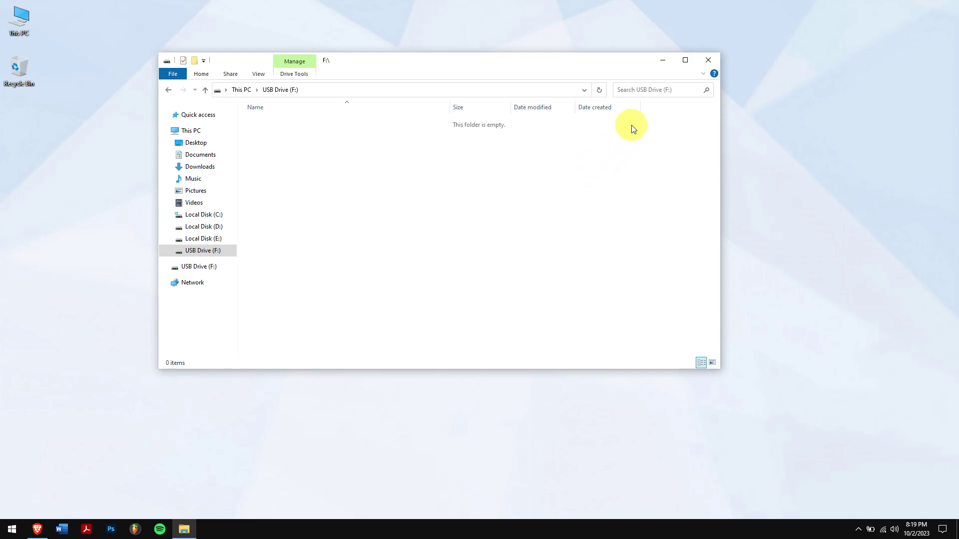
pyautogui.click(708, 61)
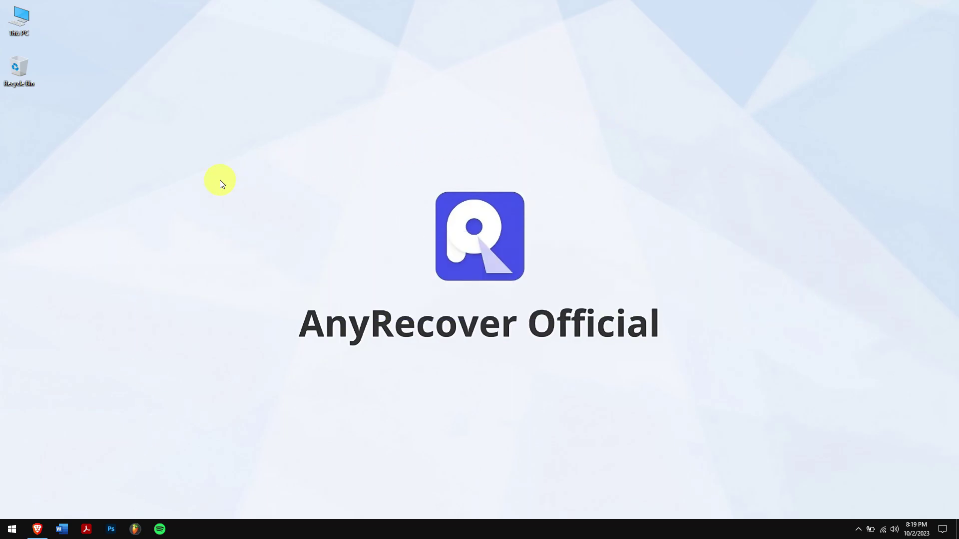
# Reopen USB Drive (F:) and check its Properties: 28,131,328 bytes (26.8 MB) still used.
pyautogui.doubleClick(20, 22)
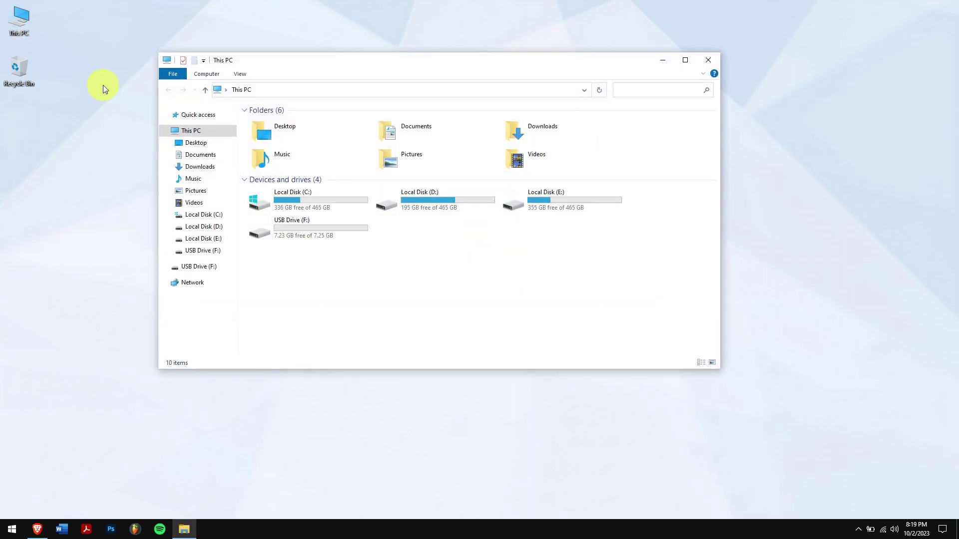
pyautogui.doubleClick(350, 233)
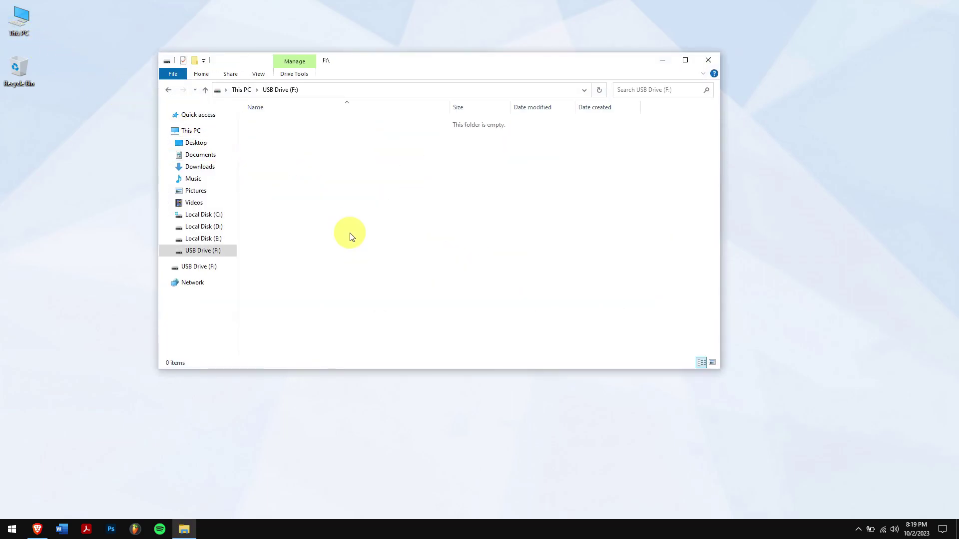
pyautogui.moveTo(349, 234); pyautogui.dragTo(518, 120)
pyautogui.rightClick(449, 163)
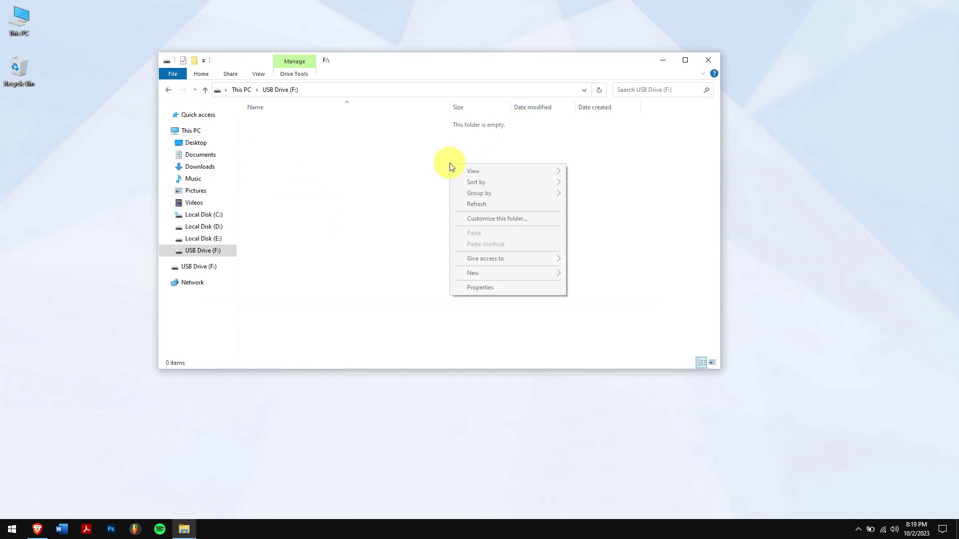
pyautogui.click(537, 287)
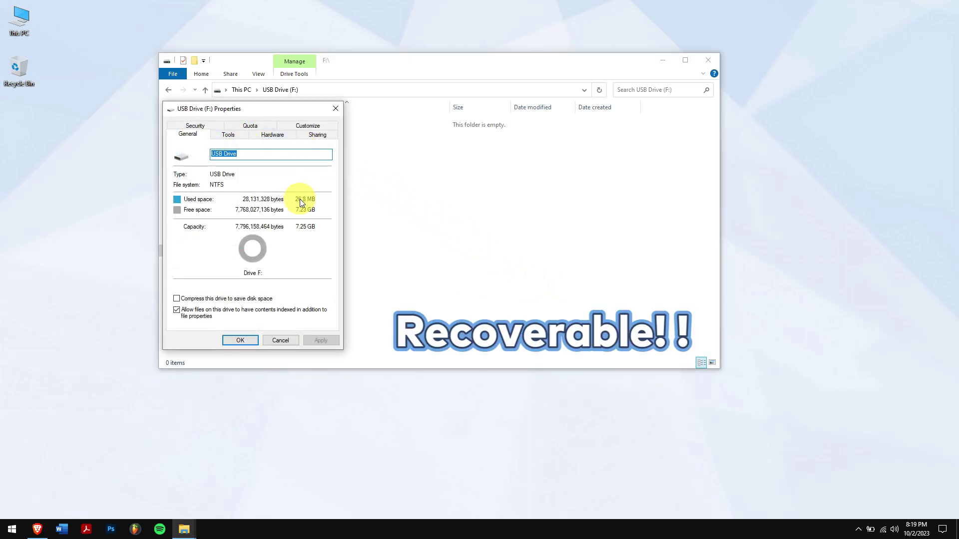
pyautogui.click(335, 110)
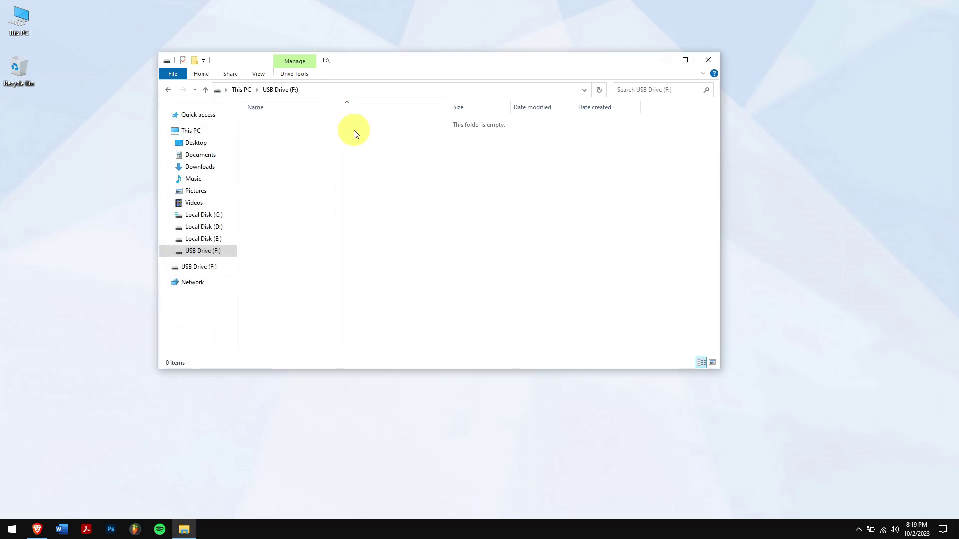
# Close File Explorer, refresh the desktop, and view anyrecover.com's PC/Hard Drive Recovery section.
pyautogui.click(698, 64)
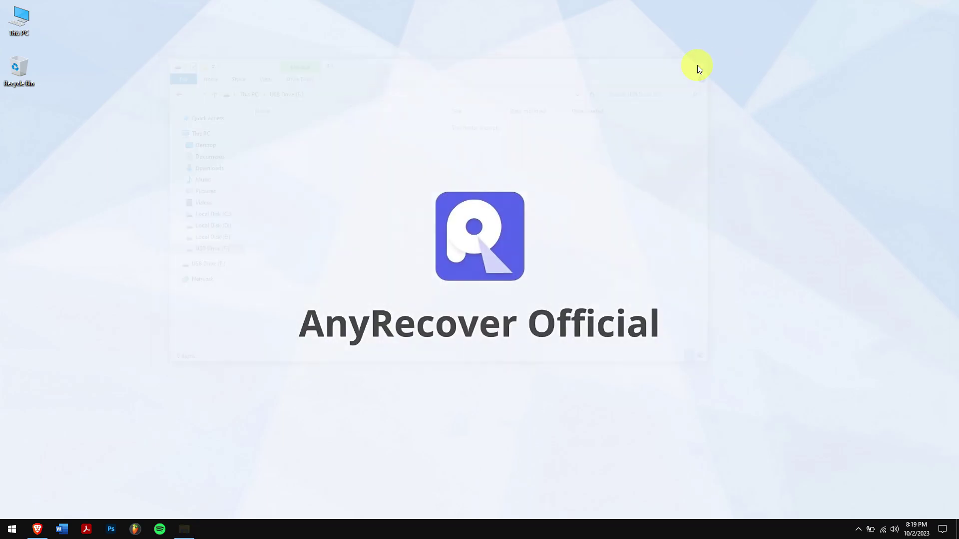
pyautogui.rightClick(297, 233)
pyautogui.click(331, 261)
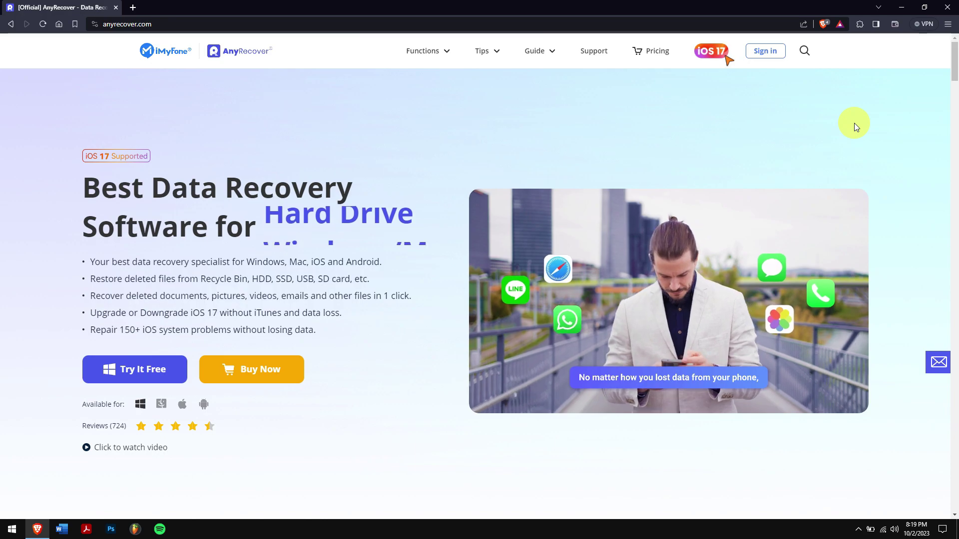
pyautogui.middleClick(853, 124)
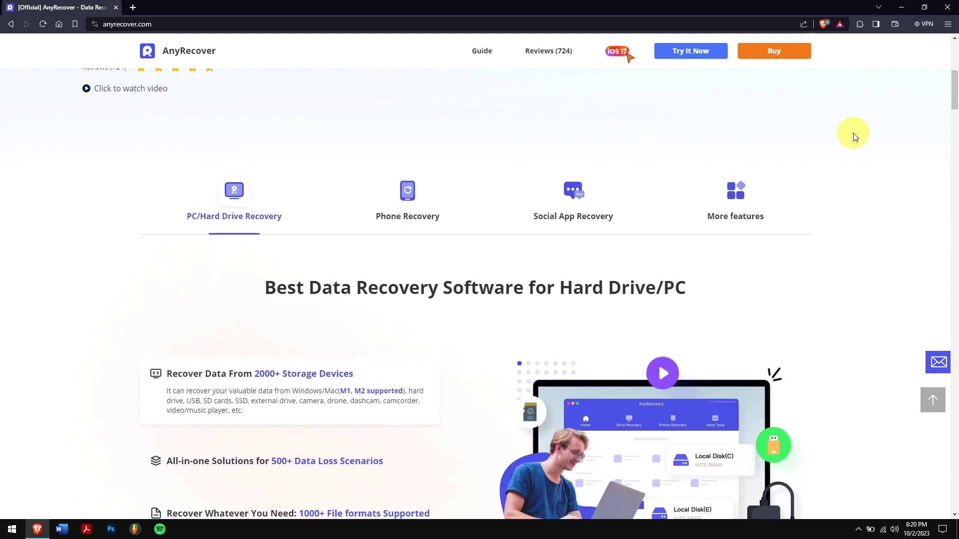
# Launch AnyRecover via Start search 'any' and scan USB Drive (F) under PC&Hard Drive Recovery.
pyautogui.click(897, 9)
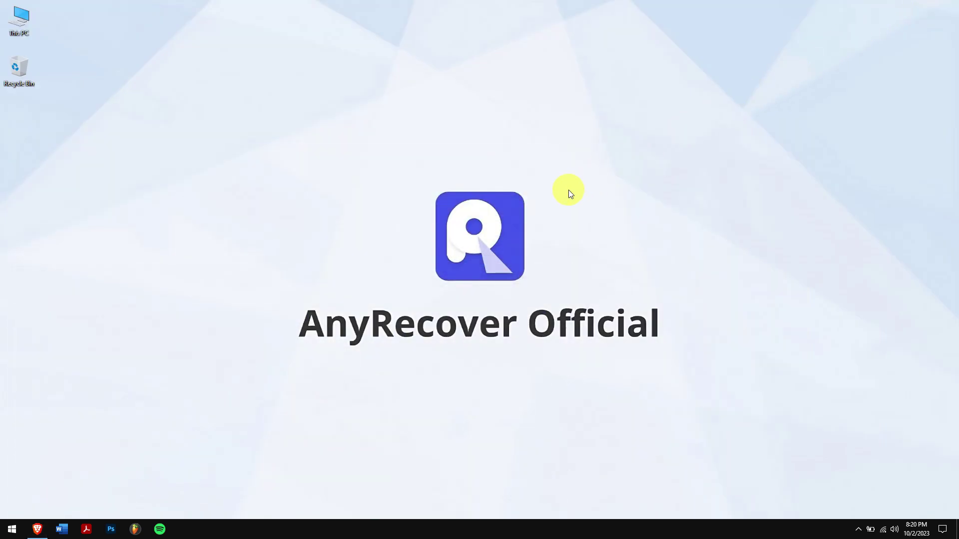
pyautogui.press('super')
pyautogui.write('any')
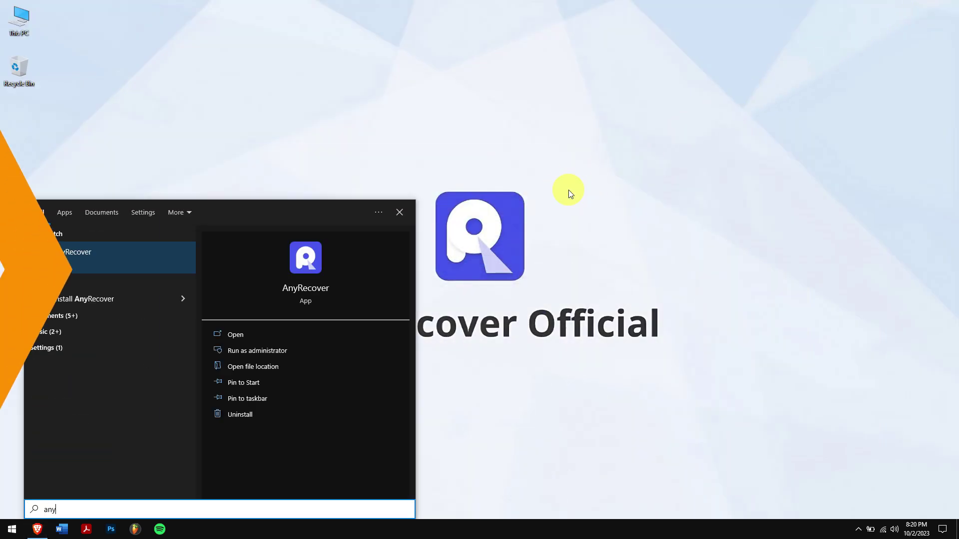
pyautogui.press('Return')
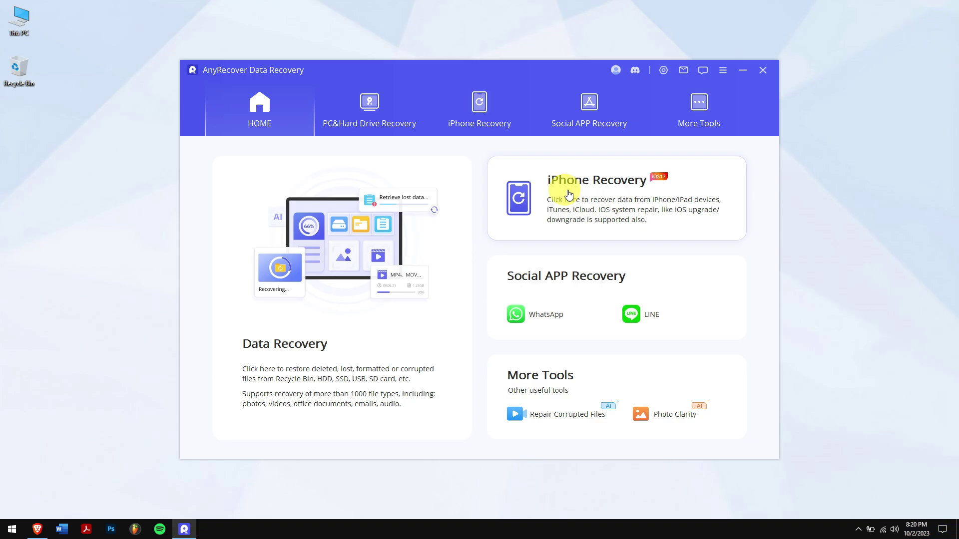
pyautogui.click(384, 122)
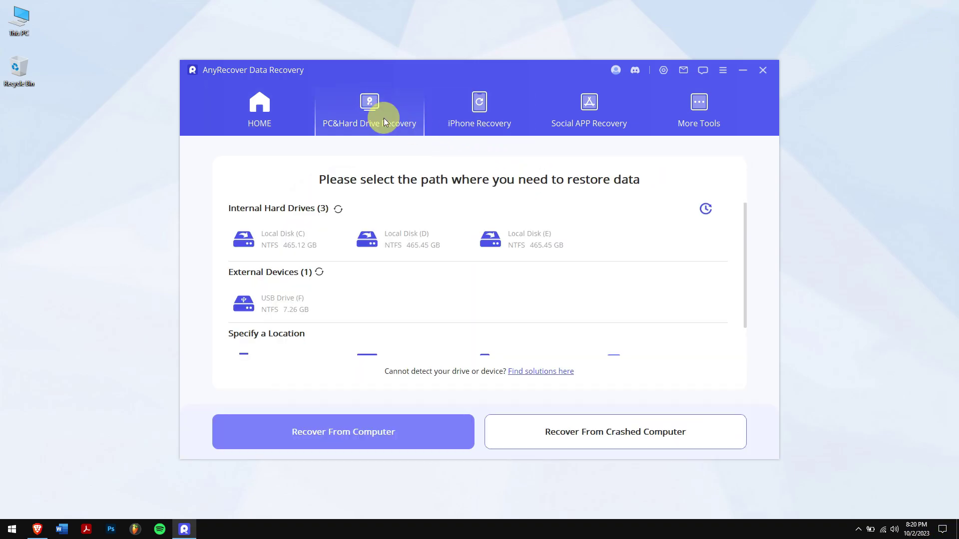
pyautogui.click(278, 313)
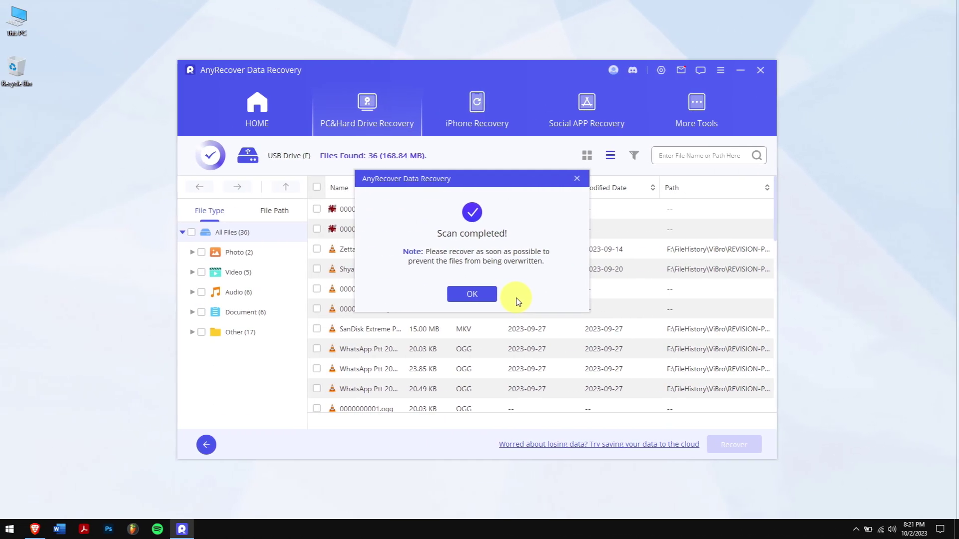
# Tick 0000000006.jpg, the Zetta Farm and SanDisk MKV videos, and a WhatsApp OGG audio file.
pyautogui.click(486, 292)
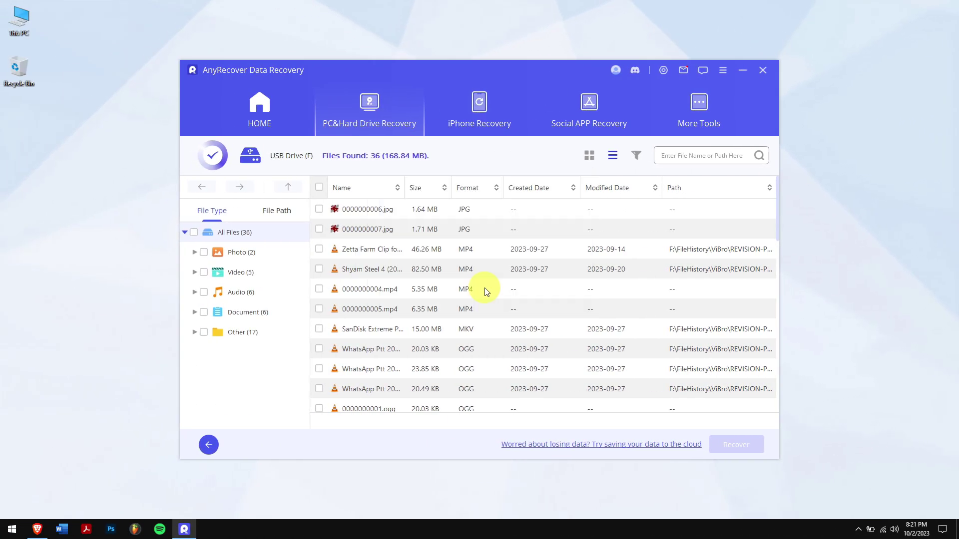
pyautogui.click(318, 209)
pyautogui.click(319, 249)
pyautogui.click(319, 328)
pyautogui.click(237, 292)
pyautogui.click(319, 248)
pyautogui.click(251, 254)
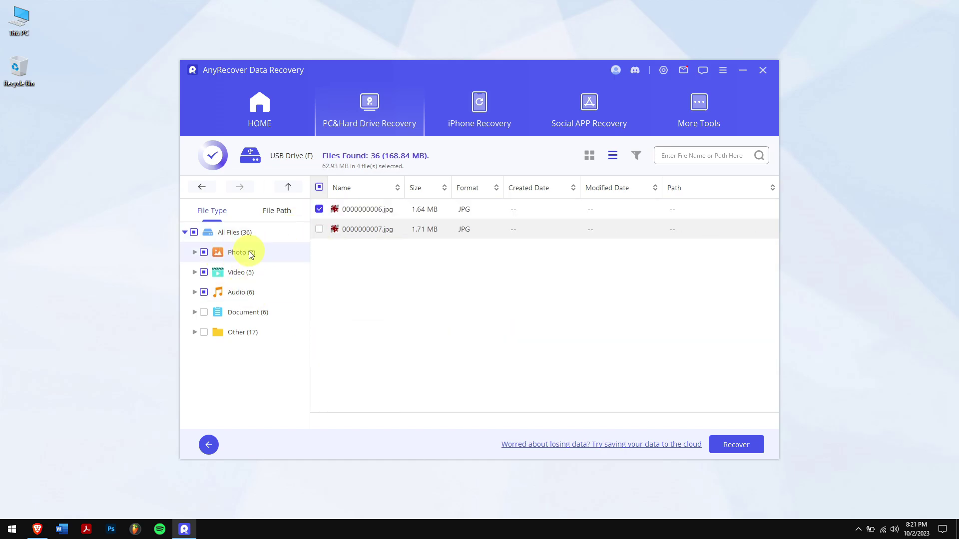
pyautogui.click(243, 233)
# Preview and rotate 0000000006.jpg, switch to thumbnail view, and apply the file filter.
pyautogui.doubleClick(392, 217)
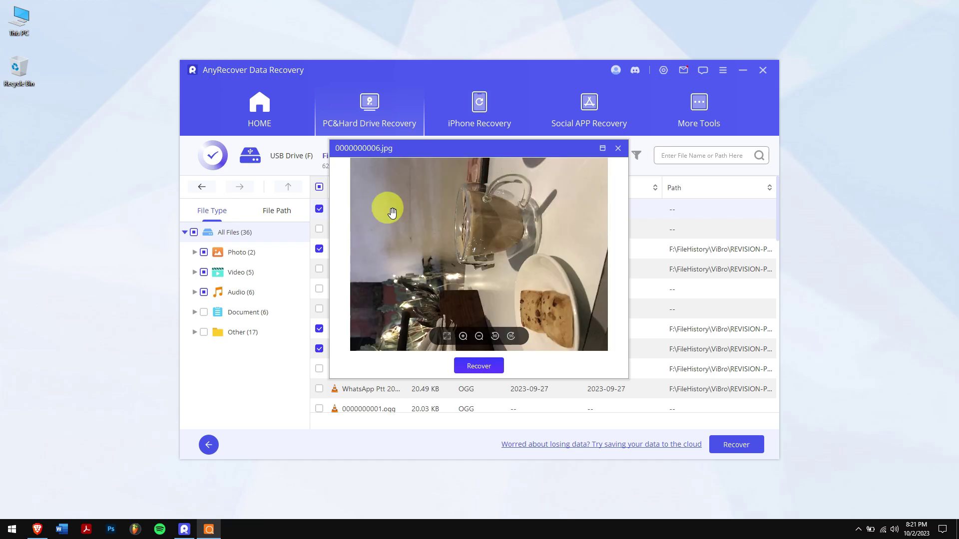
pyautogui.click(511, 335)
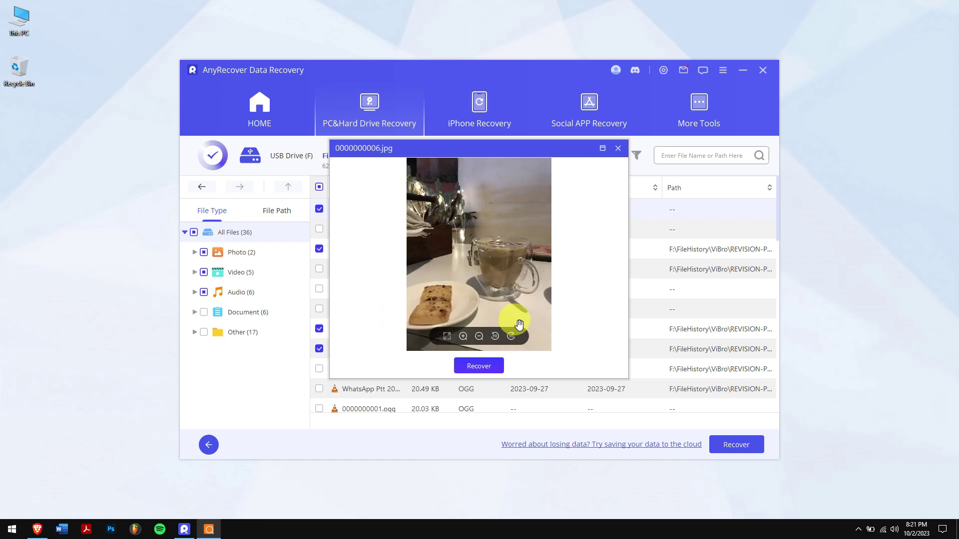
pyautogui.click(619, 149)
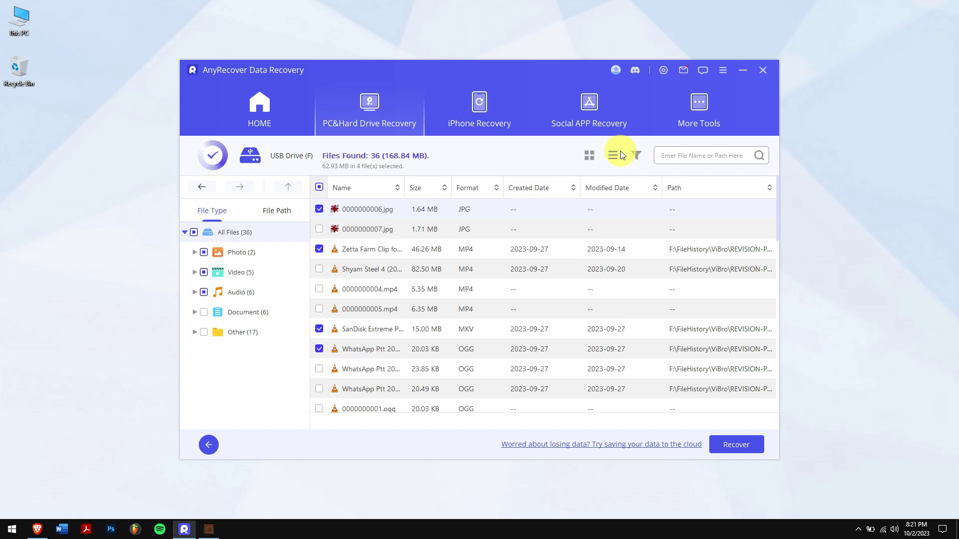
pyautogui.click(590, 156)
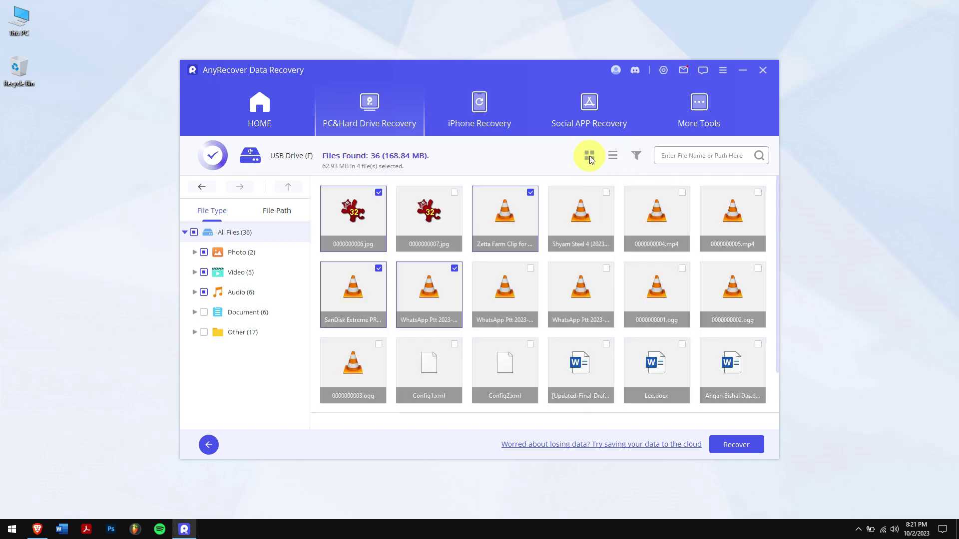
pyautogui.click(637, 157)
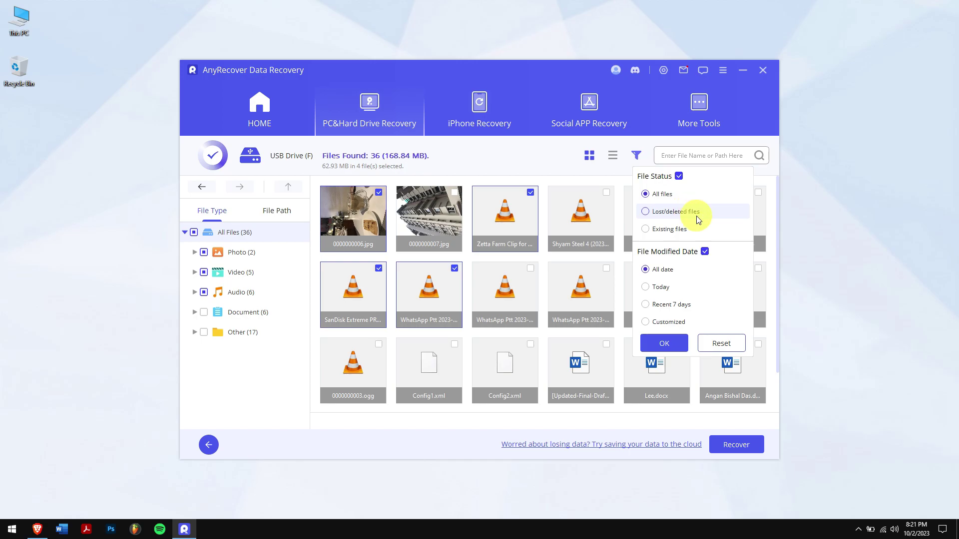
pyautogui.click(673, 345)
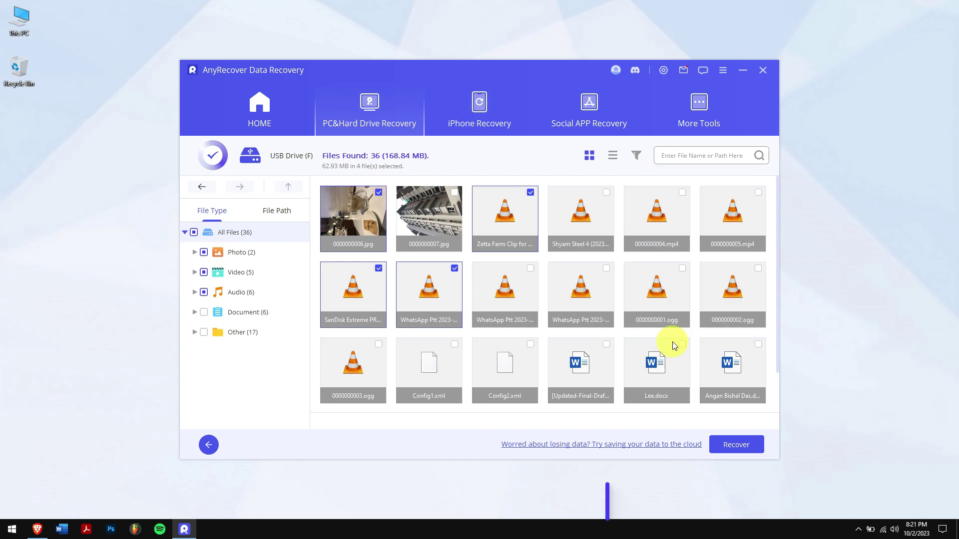
# Tick Lee.docx and recover all marked files to Local Disk (D:).
pyautogui.click(672, 342)
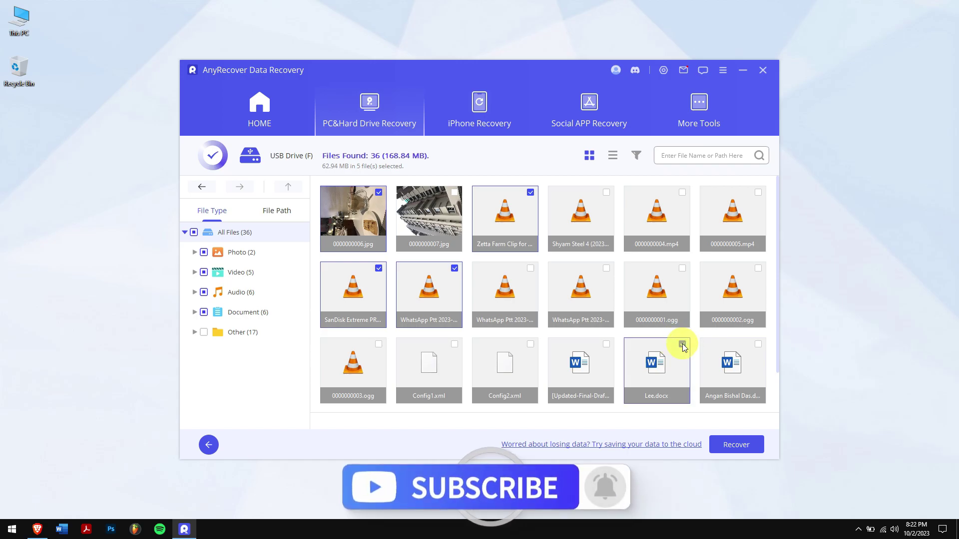
pyautogui.click(736, 444)
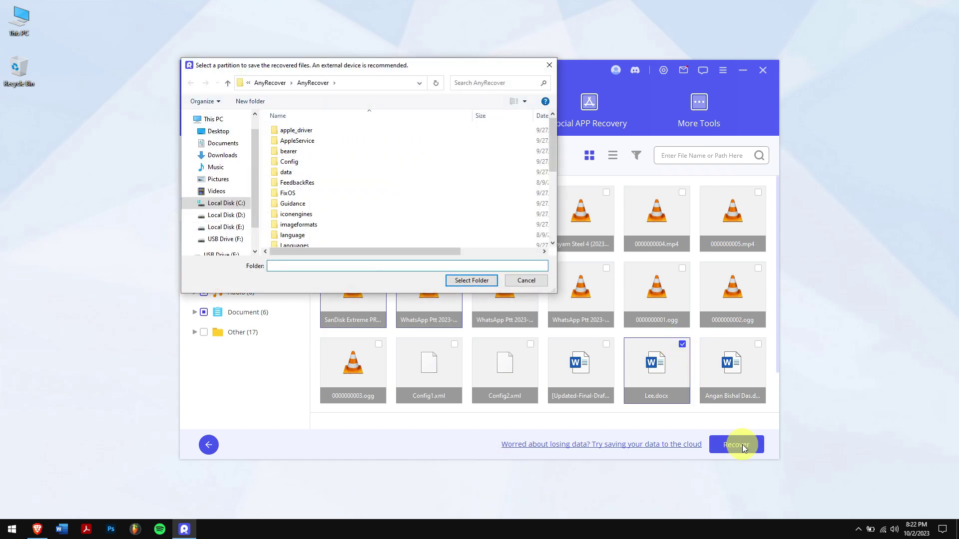
pyautogui.click(230, 217)
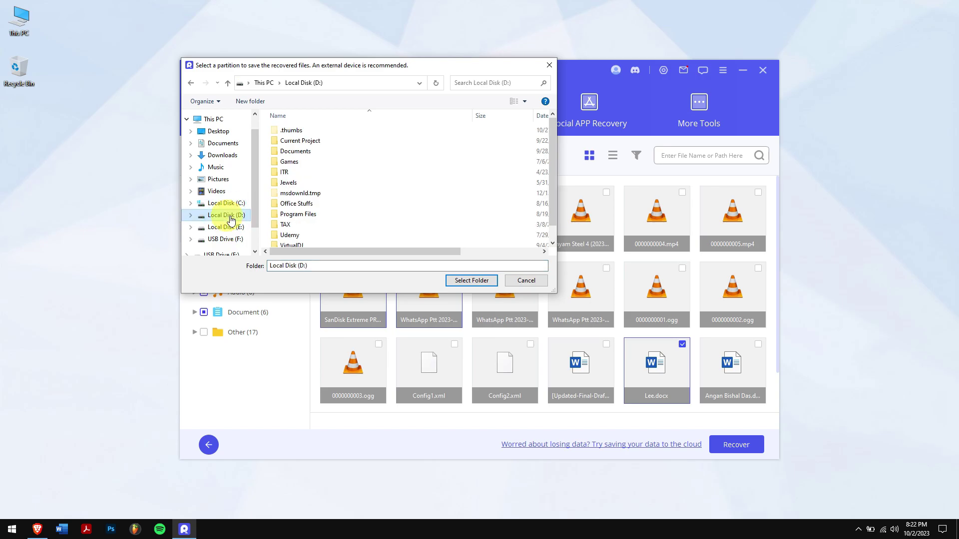
pyautogui.click(482, 280)
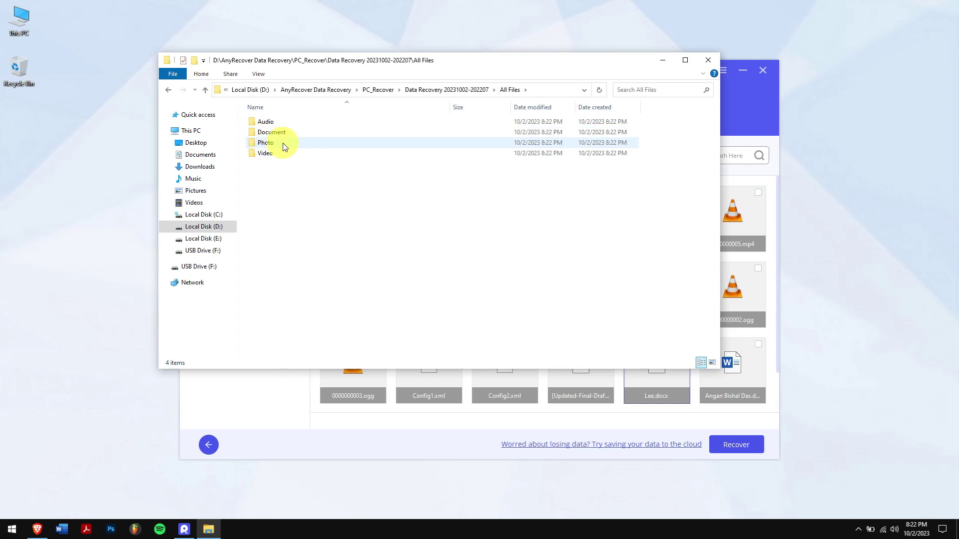
# Browse the recovered Photo > JPG folder, then return to All Files.
pyautogui.doubleClick(283, 143)
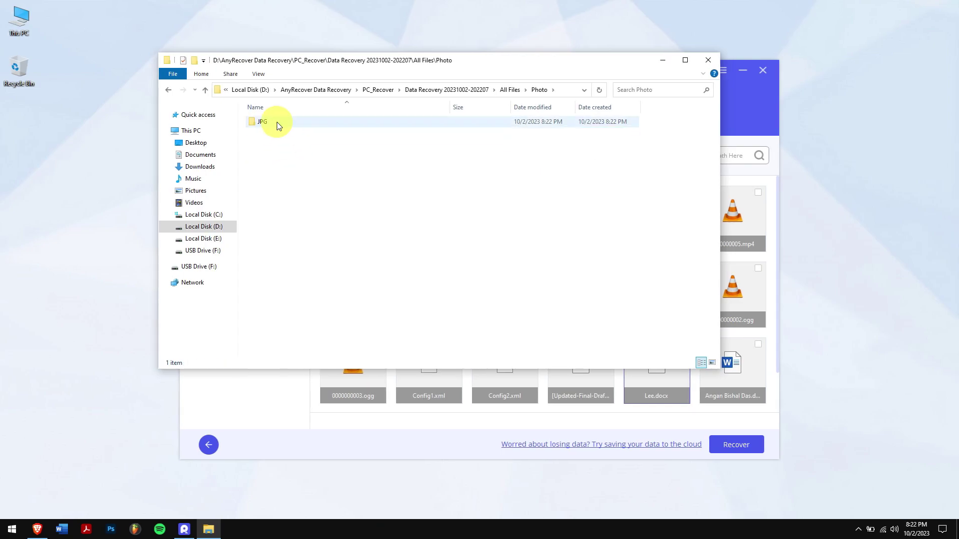
pyautogui.doubleClick(277, 122)
pyautogui.hotkey('alt', 'Left')
pyautogui.hotkey('alt', 'Left')
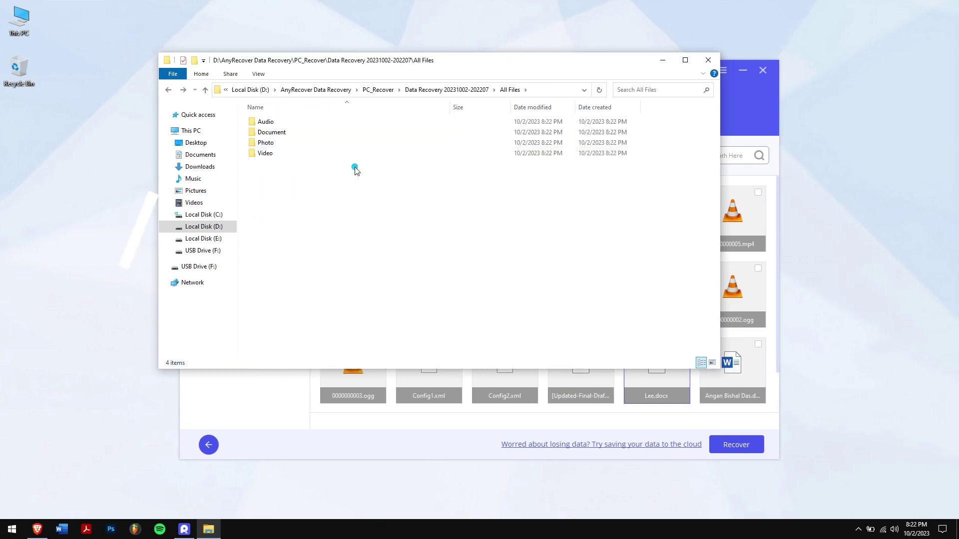
# Search 'cmd' in the Start menu to list Command Prompt as the best match.
pyautogui.moveTo(321, 214); pyautogui.dragTo(275, 119)
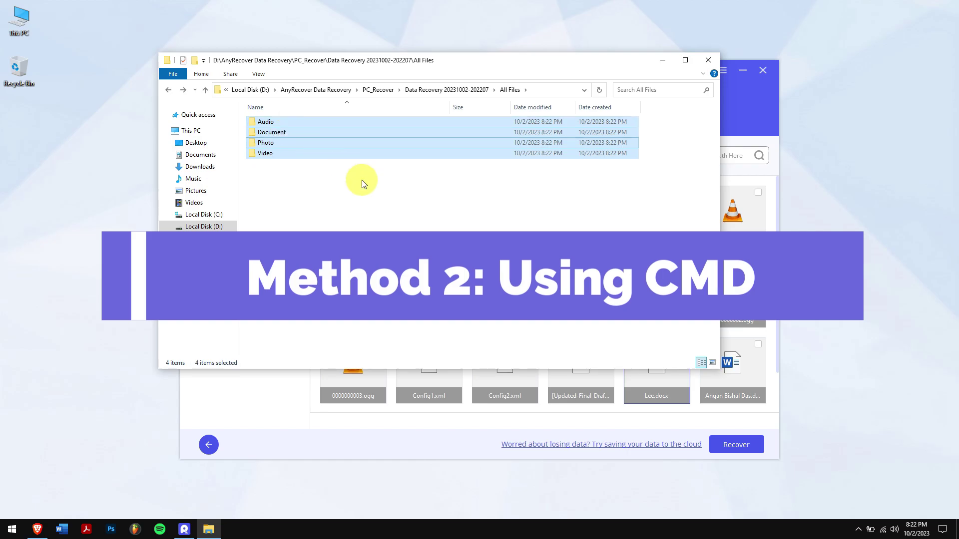
pyautogui.click(418, 193)
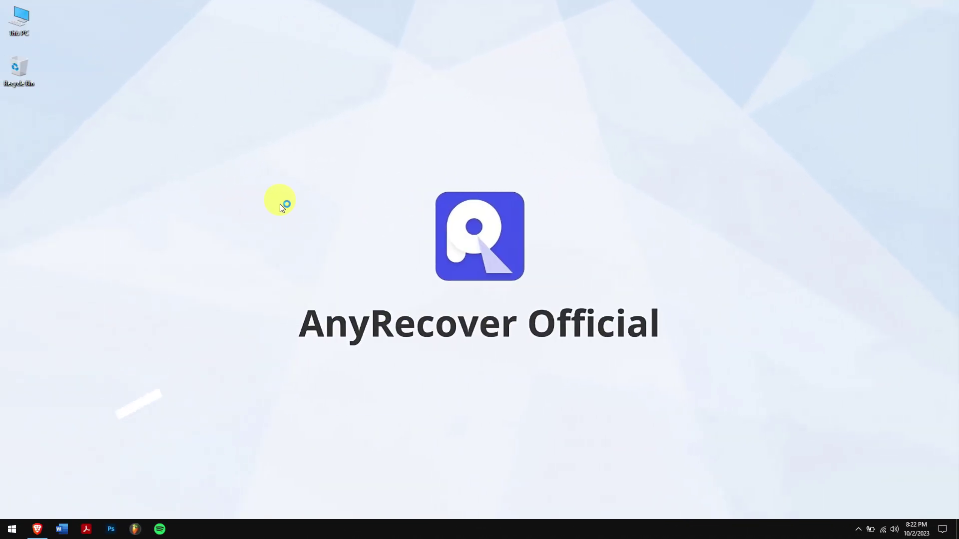
pyautogui.press('super')
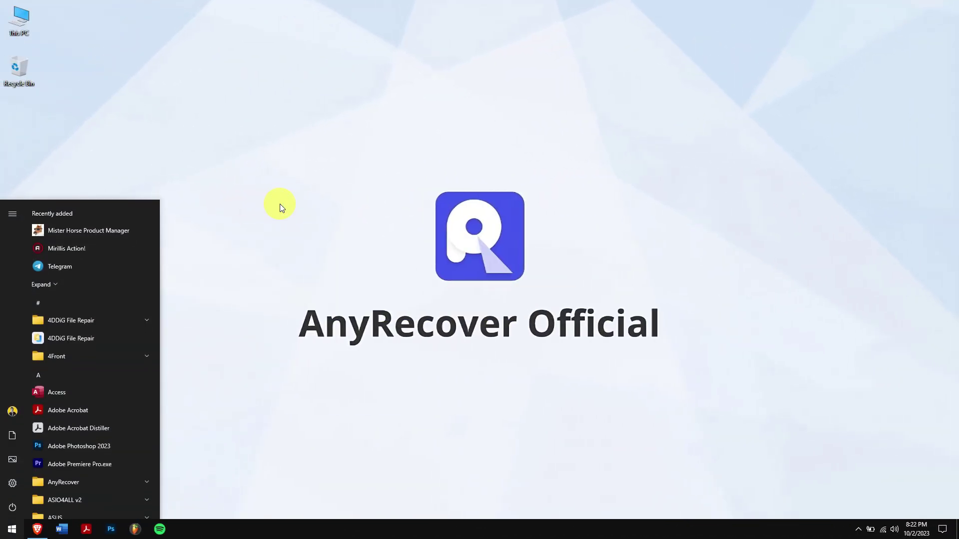
pyautogui.write('cmd')
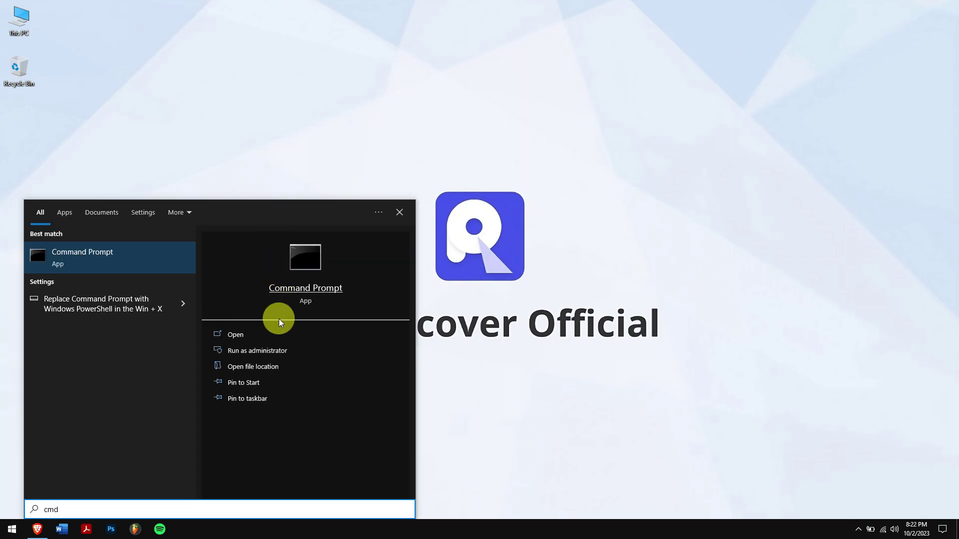
# In an administrator console, run chkdsk F: /f, then attrib -h -r -s F:\*.* /s /d.
pyautogui.click(286, 353)
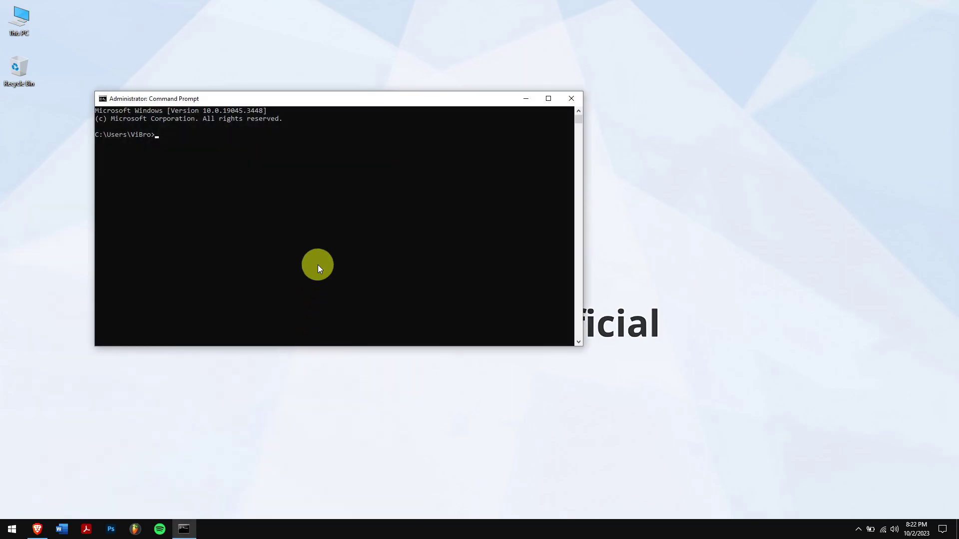
pyautogui.moveTo(370, 100); pyautogui.dragTo(402, 149)
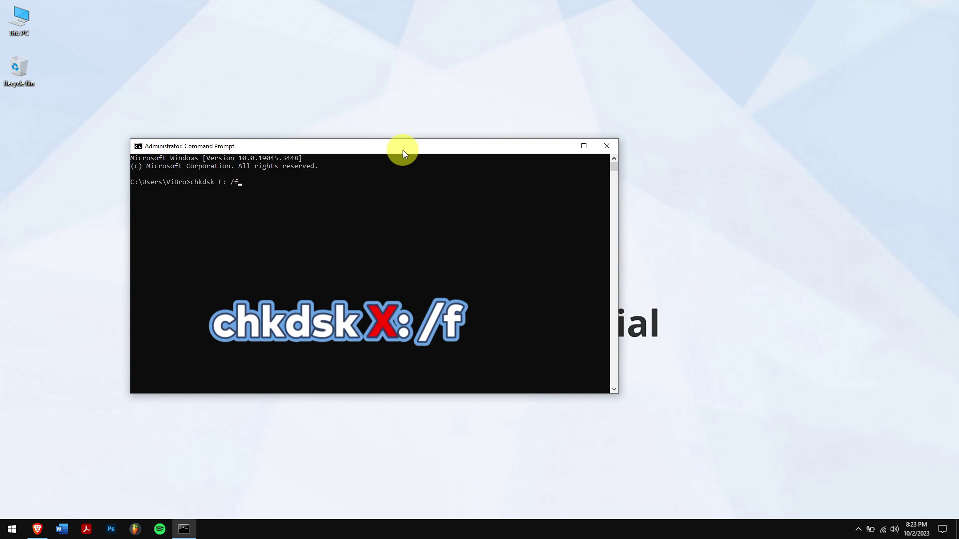
pyautogui.press('Return')
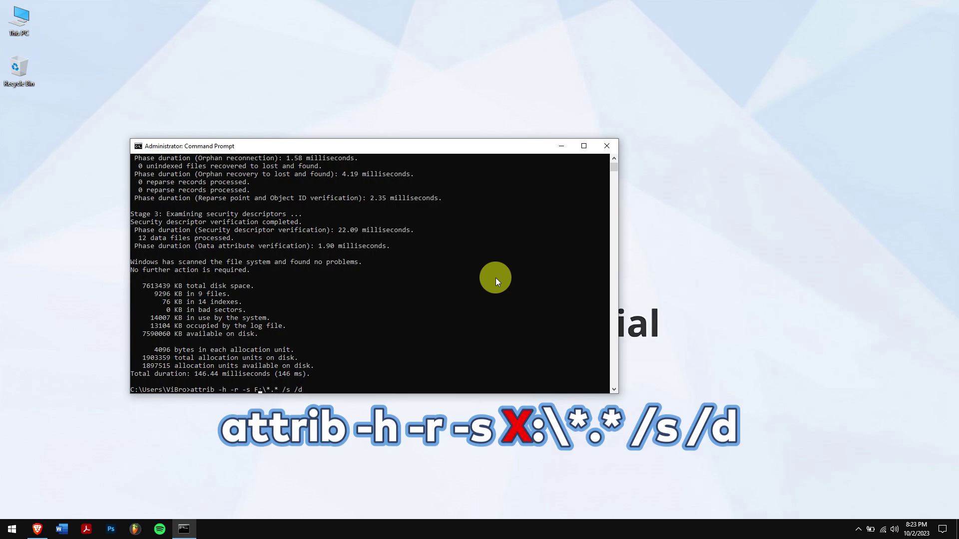
pyautogui.press('Return')
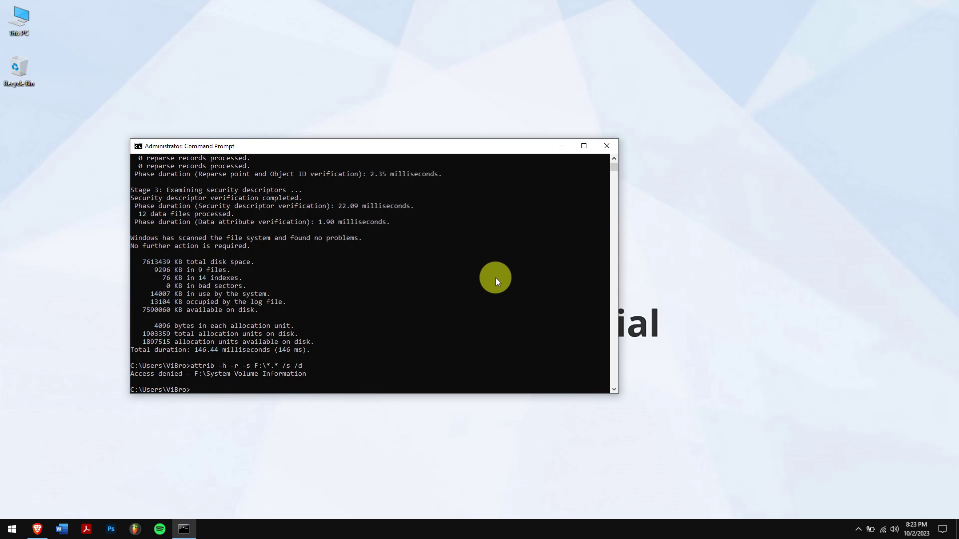
# Reopen USB Drive (F:) from This PC, confirm it is still empty, and close it.
pyautogui.doubleClick(25, 32)
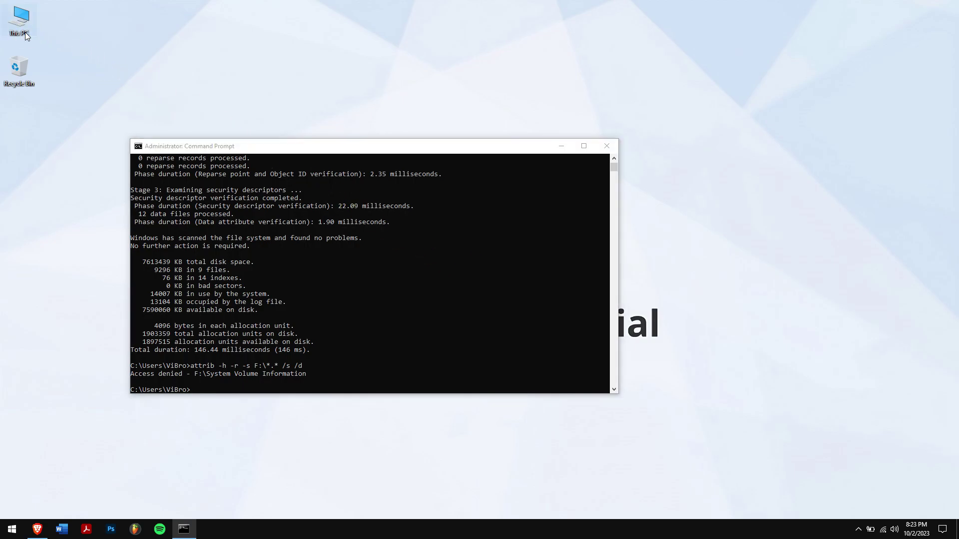
pyautogui.click(354, 236)
pyautogui.doubleClick(353, 236)
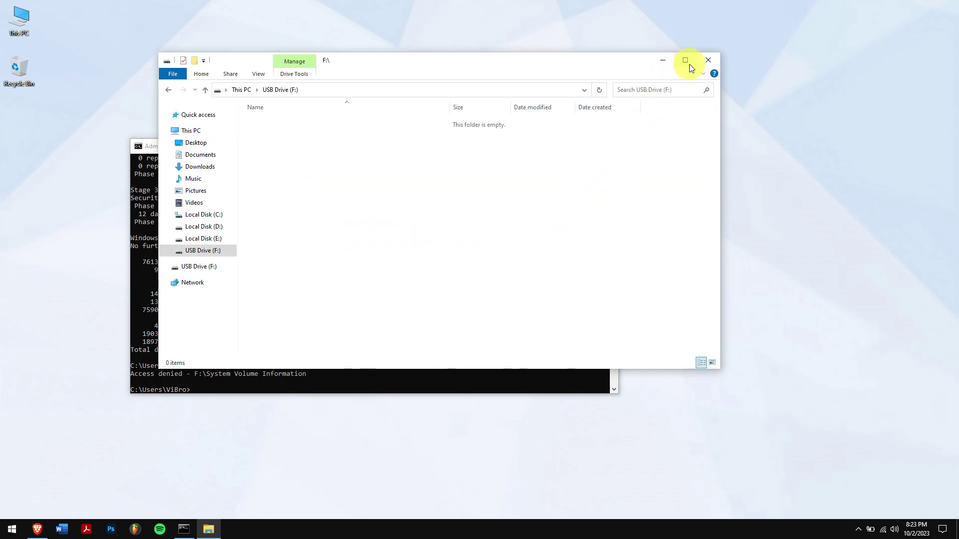
pyautogui.click(705, 59)
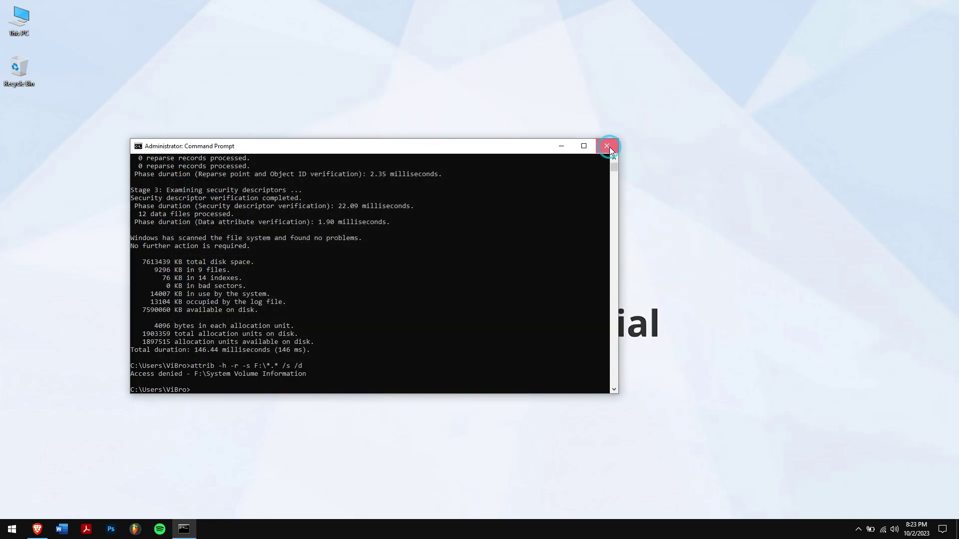
# Close the Command Prompt and refresh the desktop.
pyautogui.click(607, 147)
pyautogui.rightClick(220, 169)
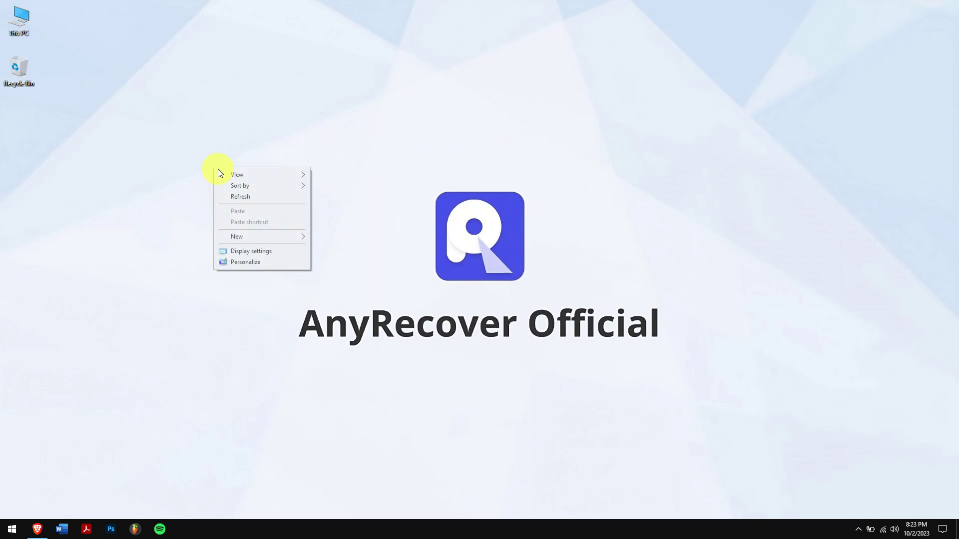
pyautogui.click(264, 196)
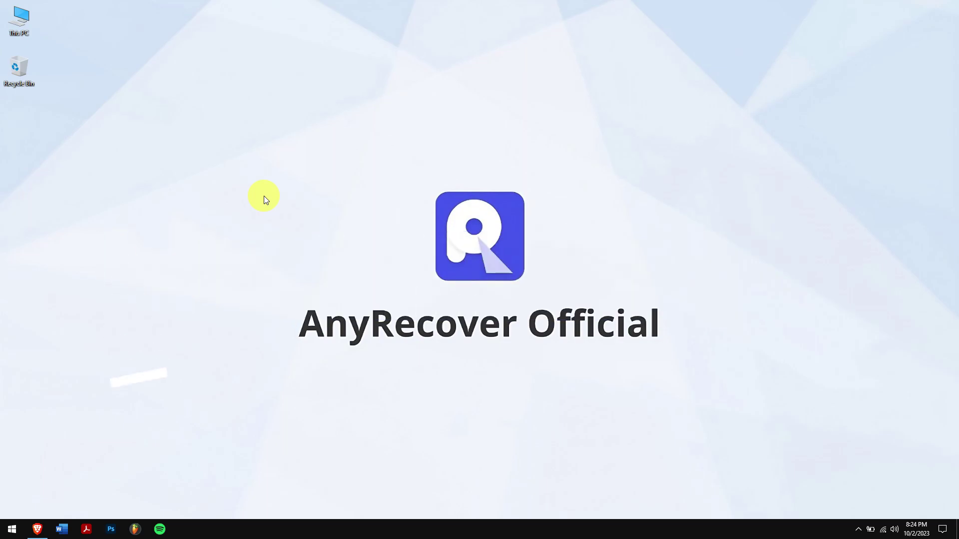
# Open USB Drive (F:) and choose History from the Home ribbon, showing no file history found.
pyautogui.doubleClick(21, 19)
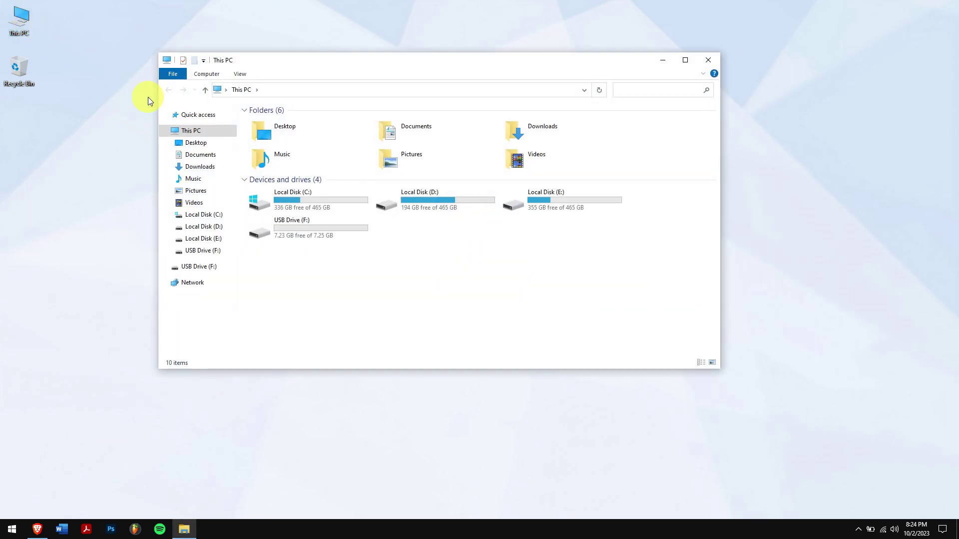
pyautogui.doubleClick(333, 223)
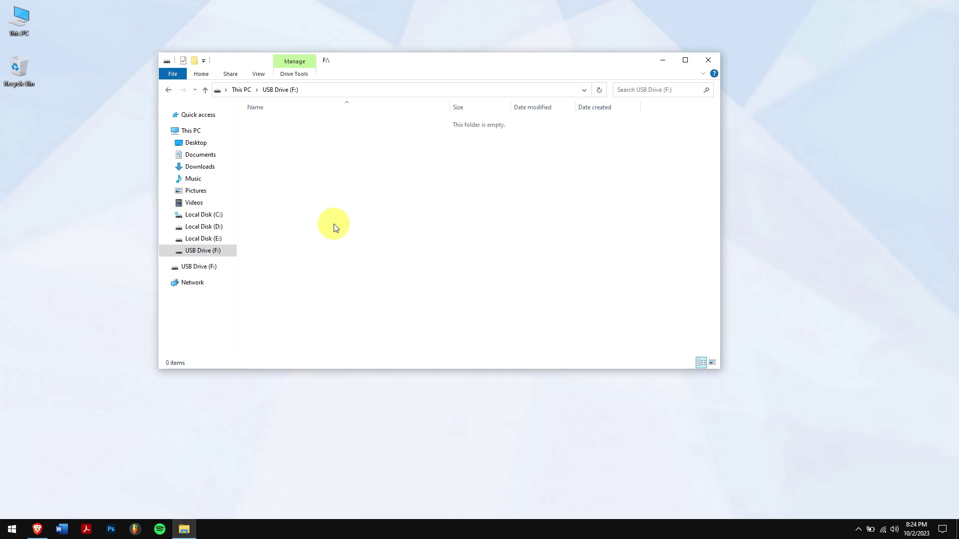
pyautogui.click(192, 75)
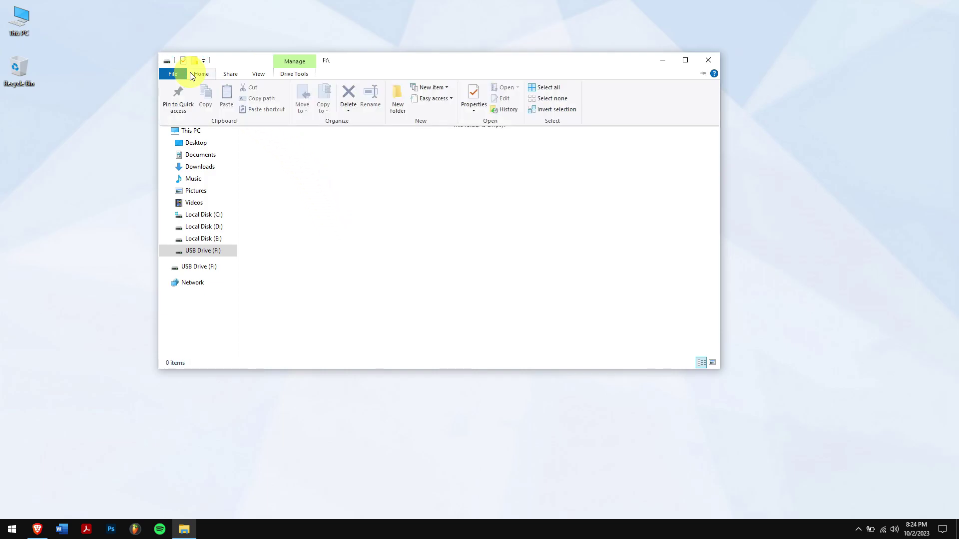
pyautogui.click(504, 112)
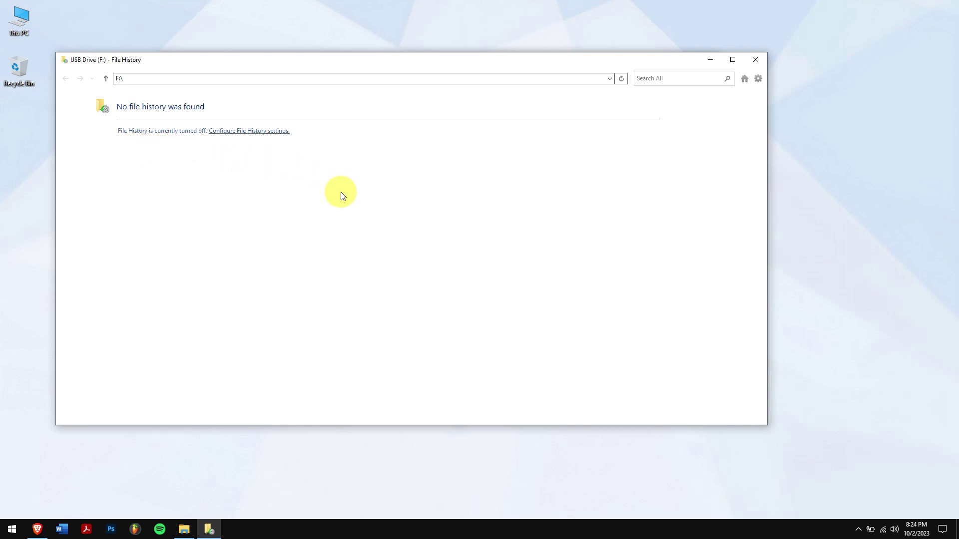
pyautogui.click(244, 132)
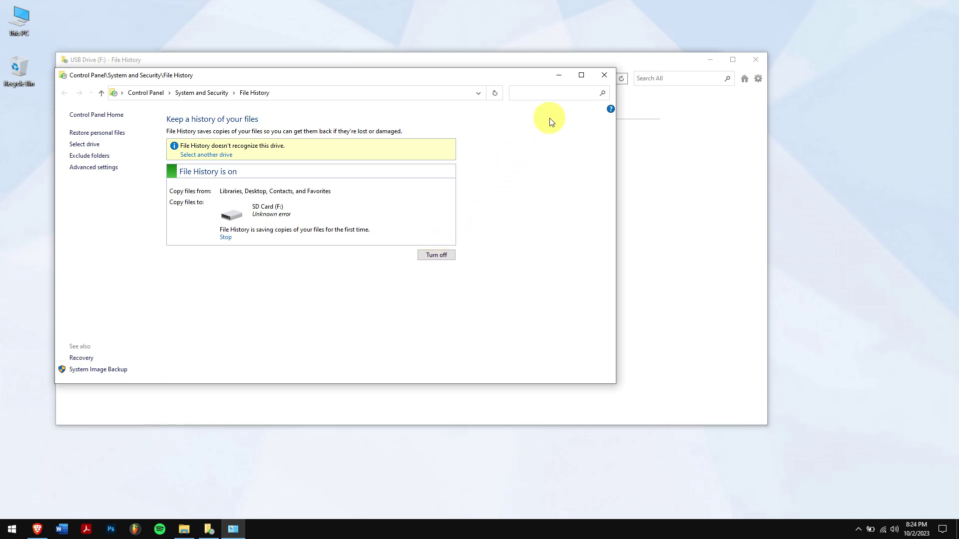
pyautogui.click(602, 75)
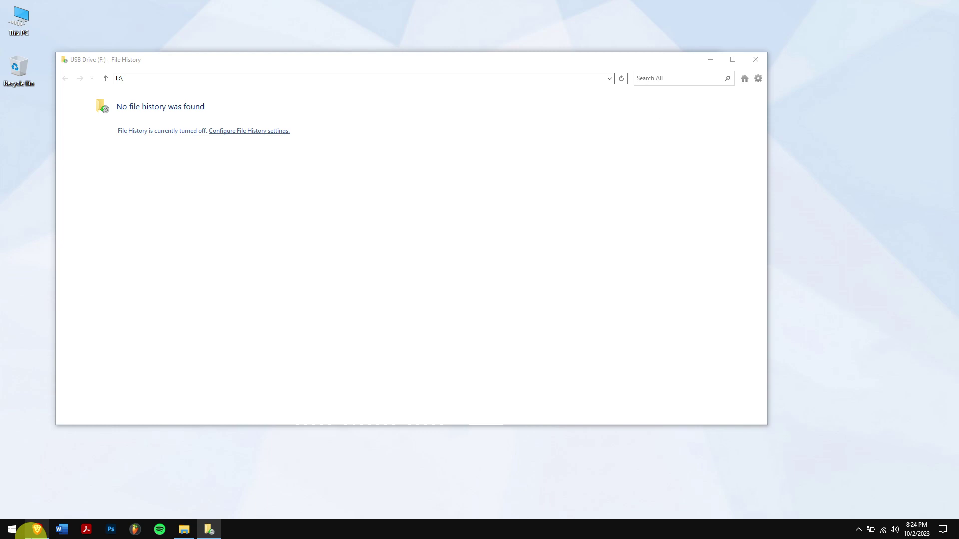
# Bring the Brave window with anyrecover.com forward and scroll back to the top.
pyautogui.click(32, 530)
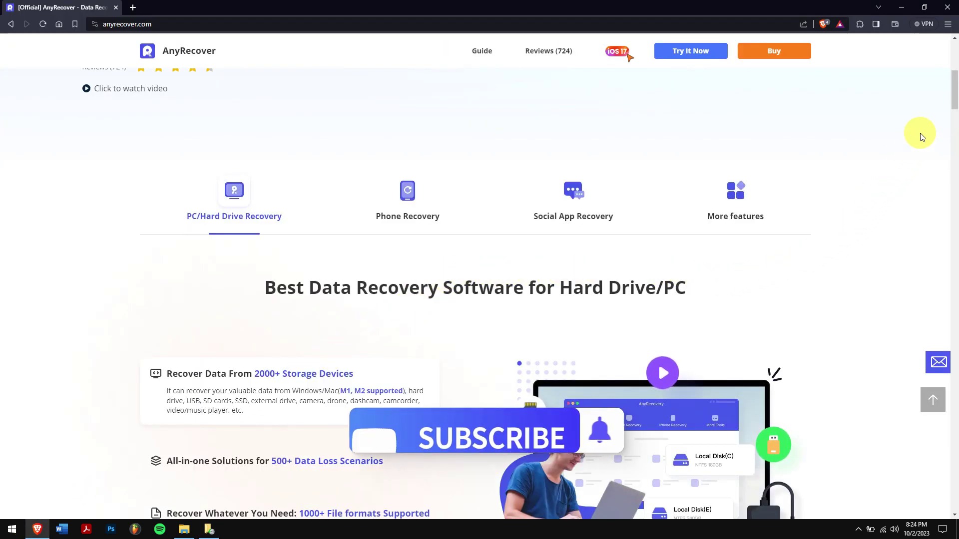
pyautogui.moveTo(954, 90); pyautogui.dragTo(952, 60)
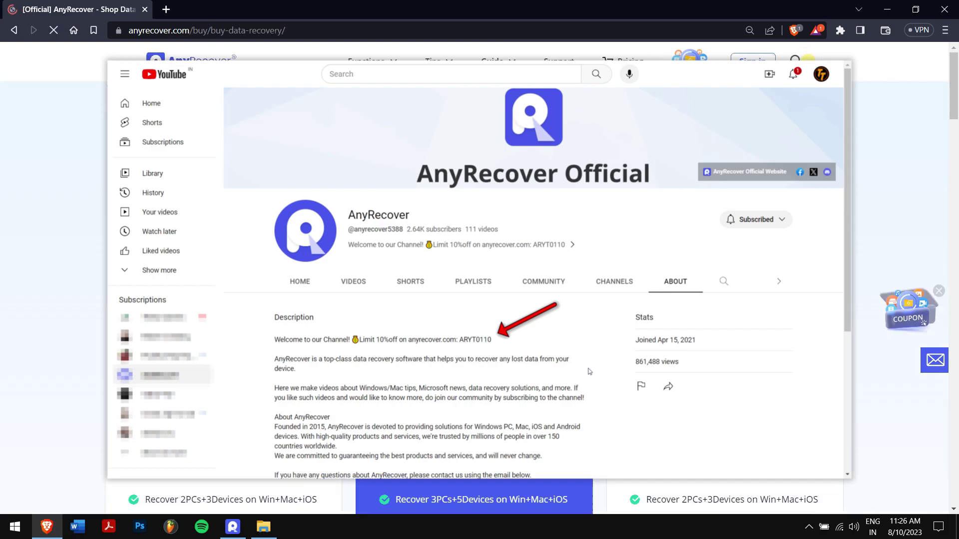
# Buy the Perpetual Plan and apply coupon ARYT0110, bringing the grand total to 89.99 USD.
pyautogui.scroll(-3, 955, 122)
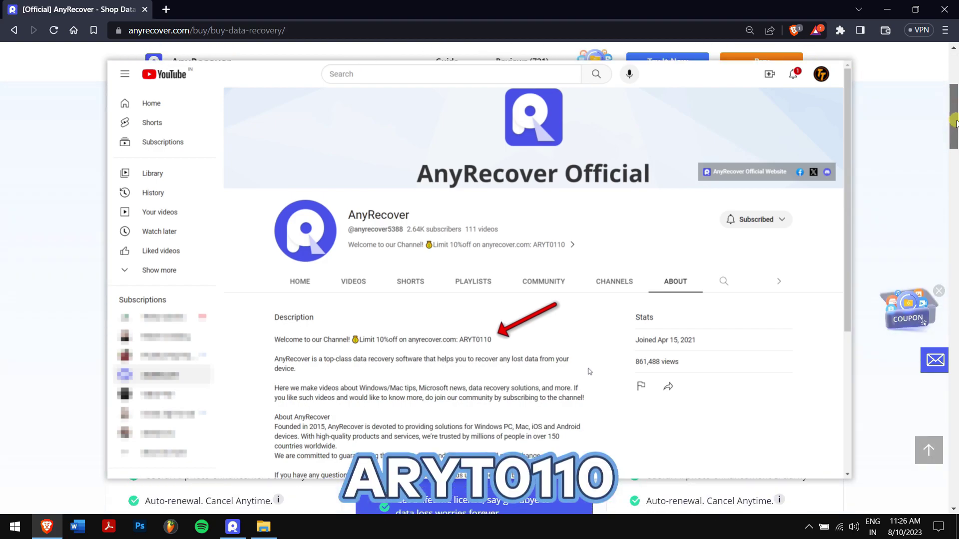
pyautogui.scroll(1, 954, 122)
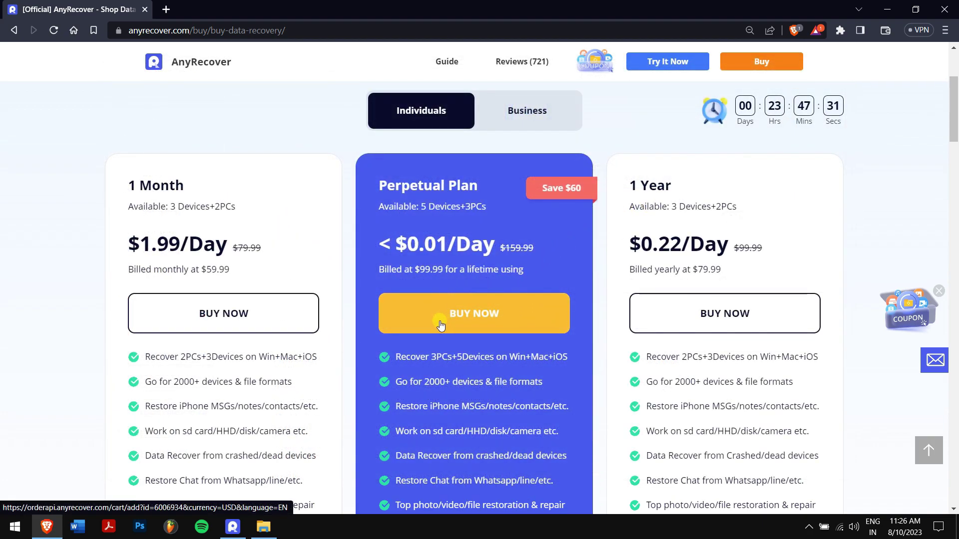
pyautogui.click(440, 325)
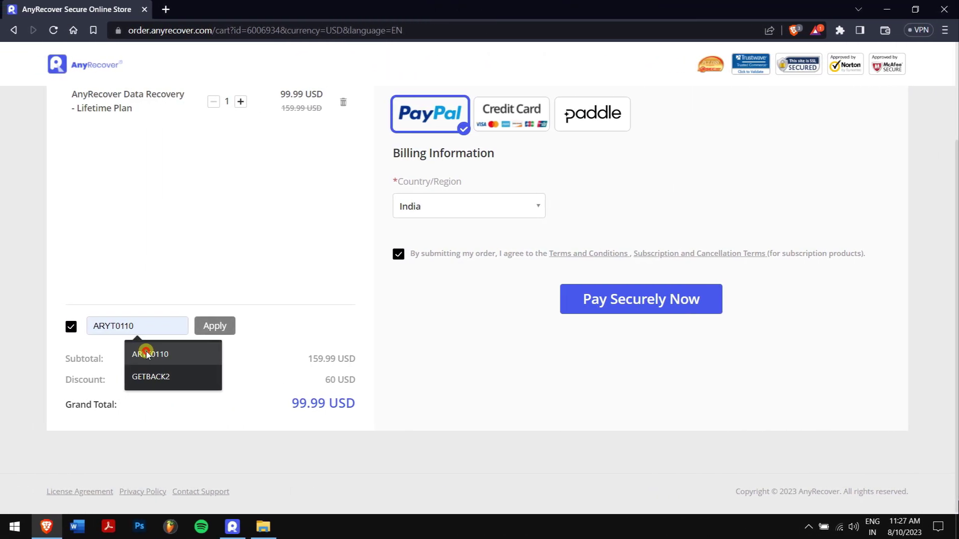
pyautogui.click(146, 351)
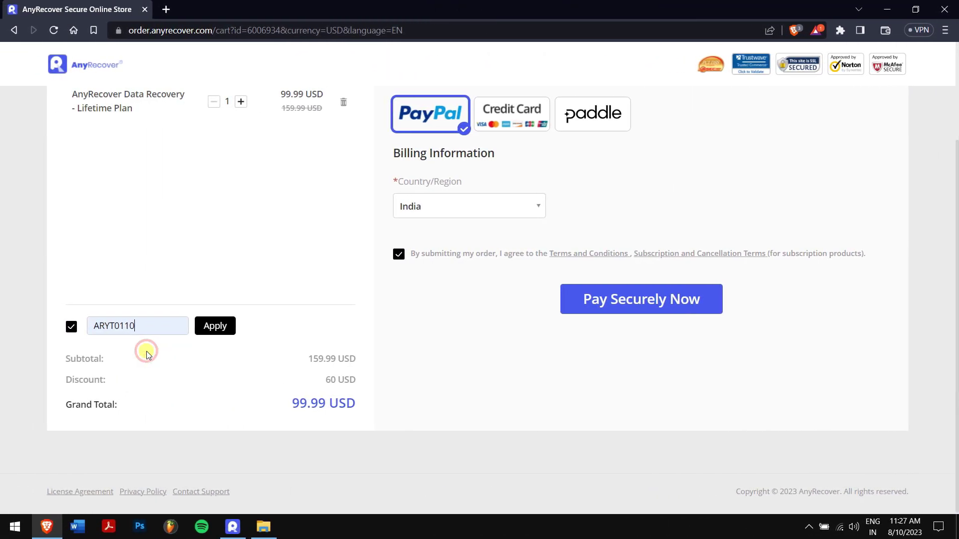
pyautogui.click(216, 327)
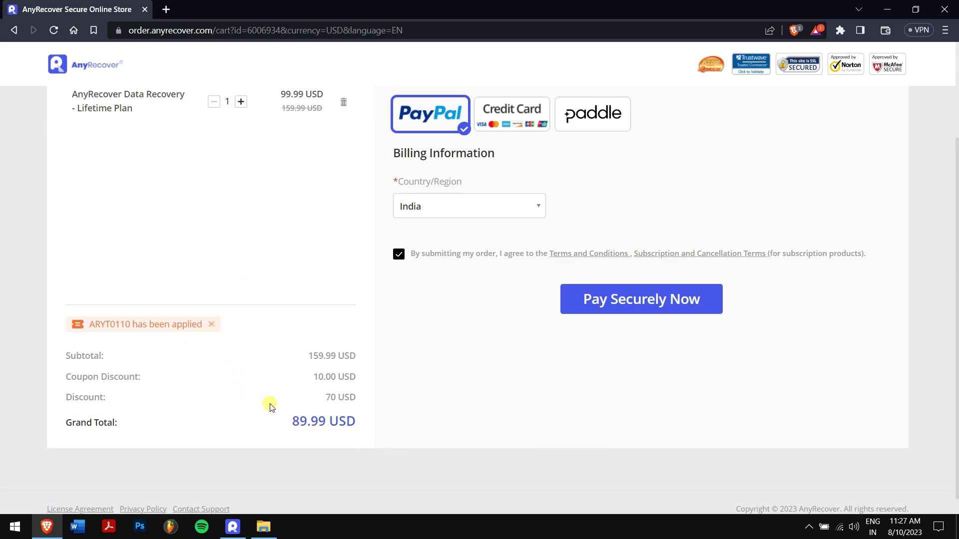
pyautogui.moveTo(293, 421); pyautogui.dragTo(360, 430)
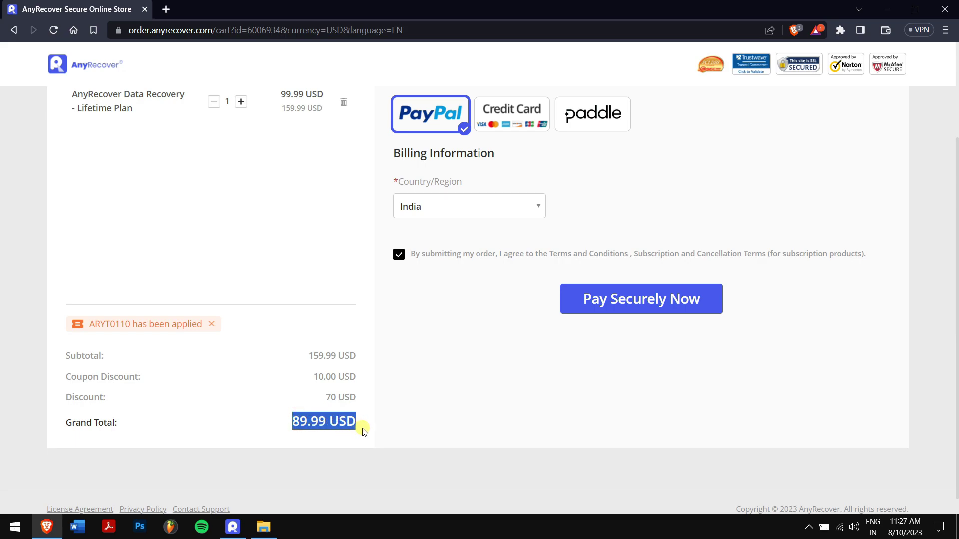
pyautogui.click(428, 391)
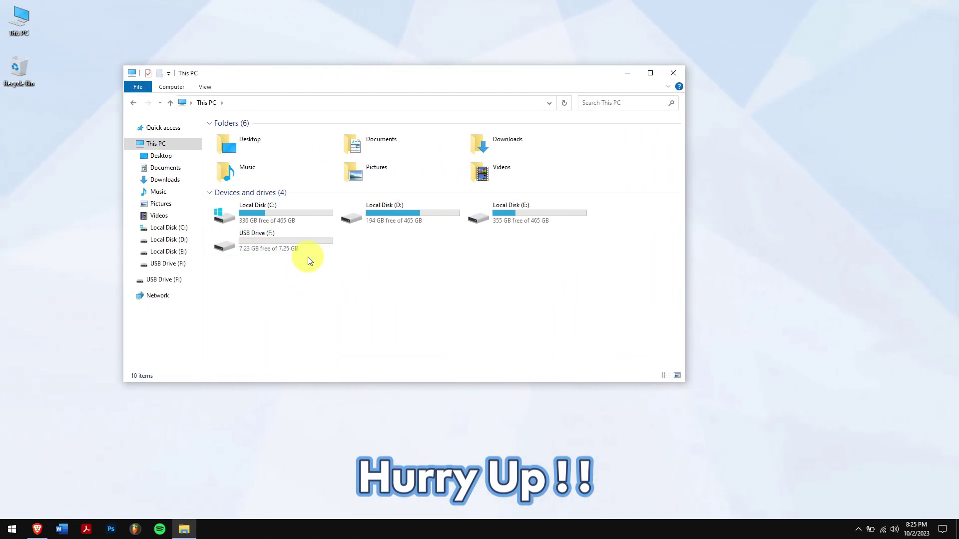
# Verify USB Drive (F:) is empty, close File Explorer, and refresh the desktop.
pyautogui.doubleClick(306, 243)
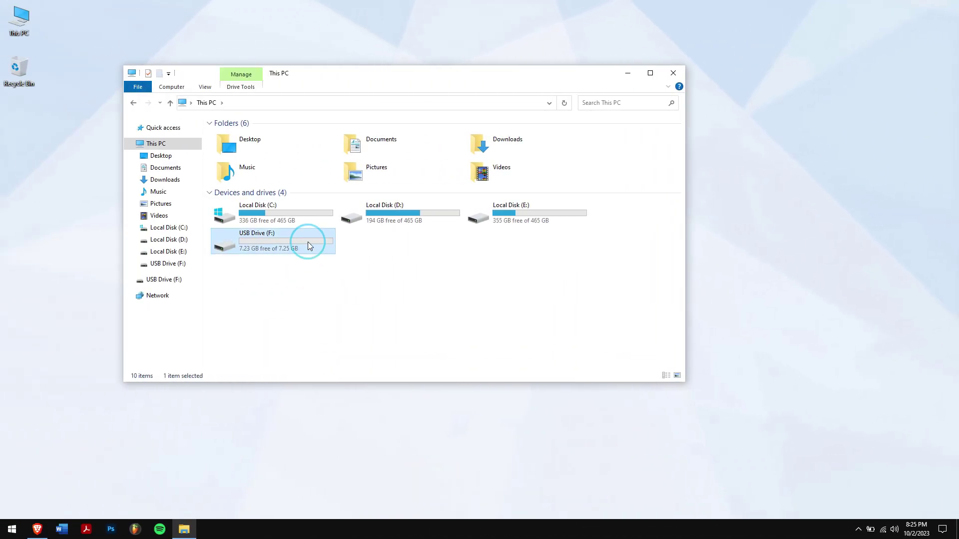
pyautogui.click(170, 103)
pyautogui.click(674, 73)
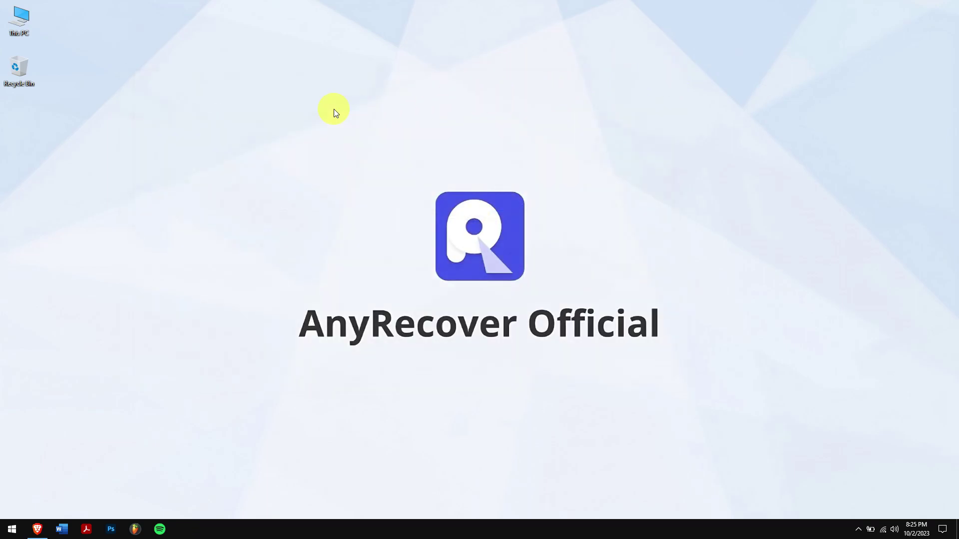
pyautogui.rightClick(234, 115)
pyautogui.click(274, 145)
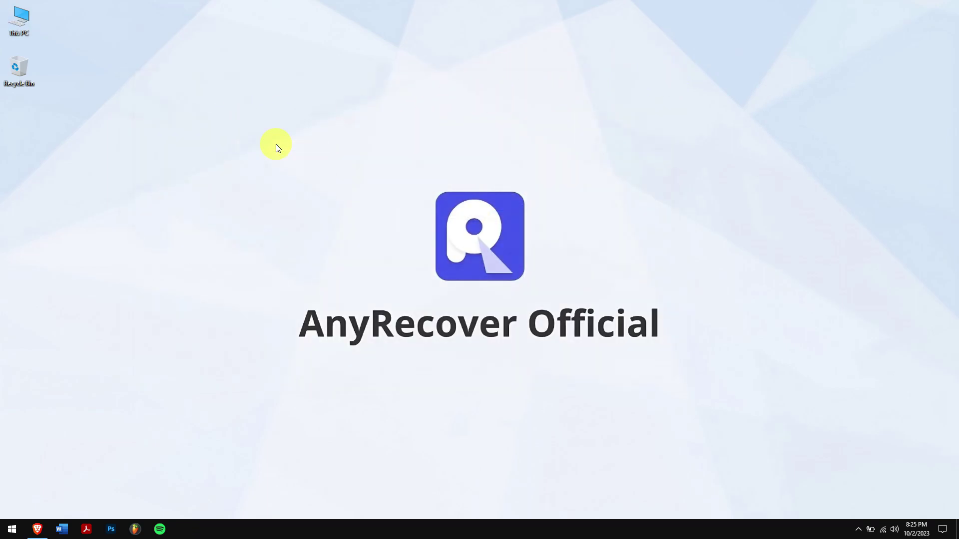